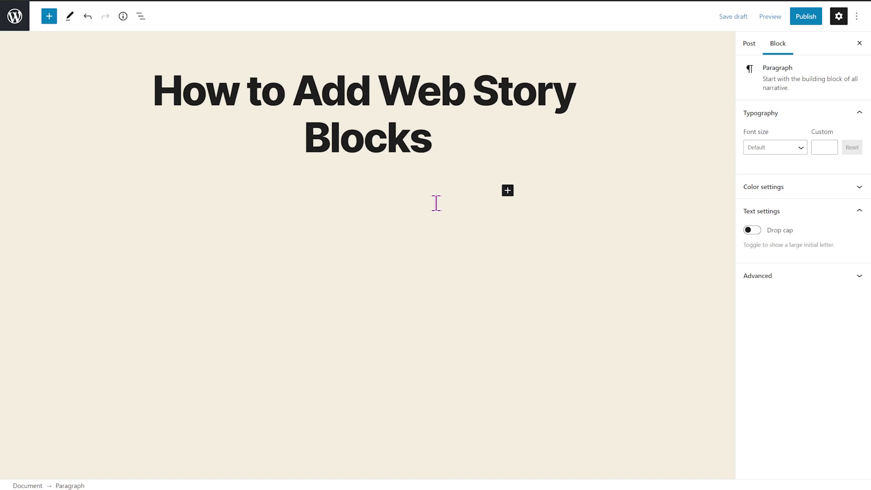
- Insert a Web Stories block beneath the post title
left_click(507, 191)
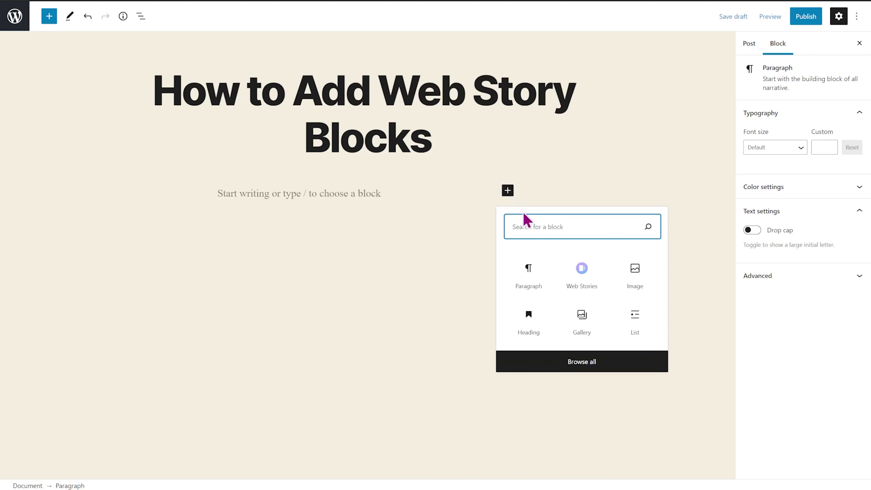
left_click(581, 270)
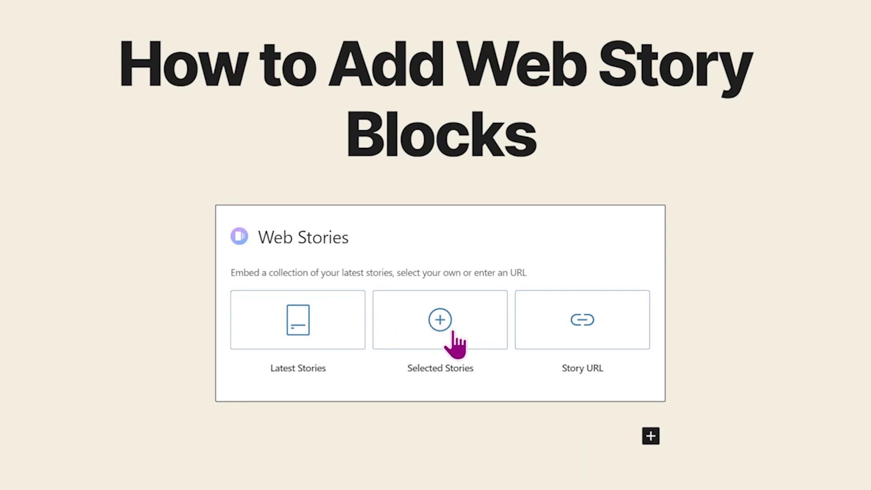
- Use Selected Stories in Box Carousel layout and insert four hand-picked stories, including the typewriter story
left_click(475, 336)
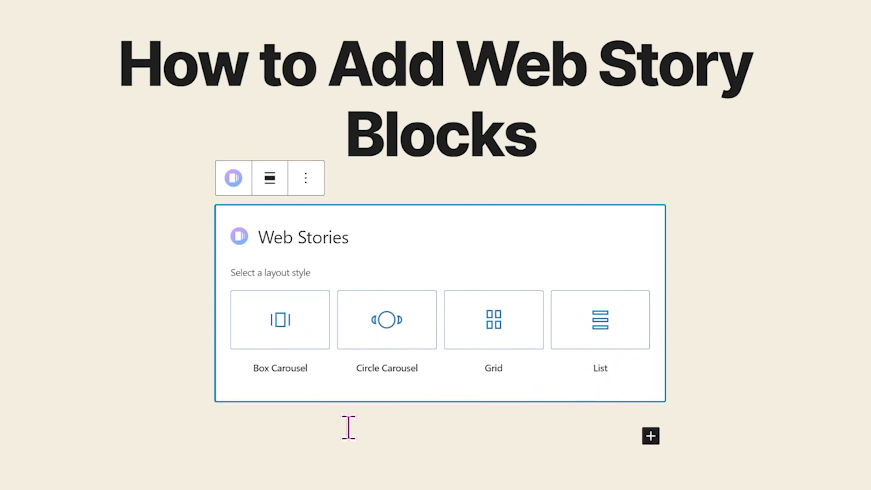
left_click(296, 345)
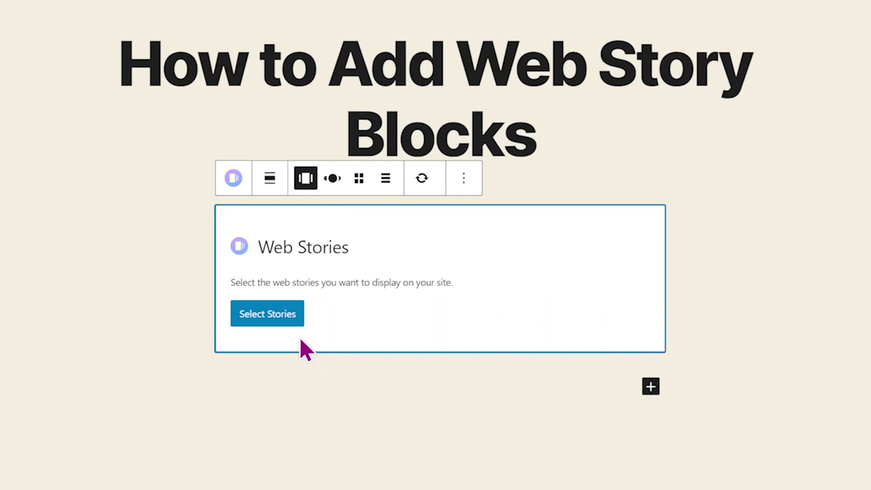
left_click(274, 319)
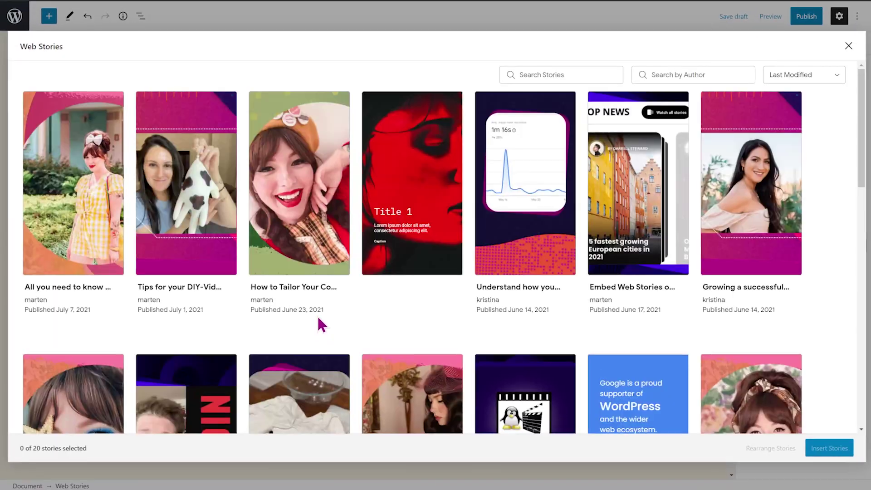
left_click(66, 223)
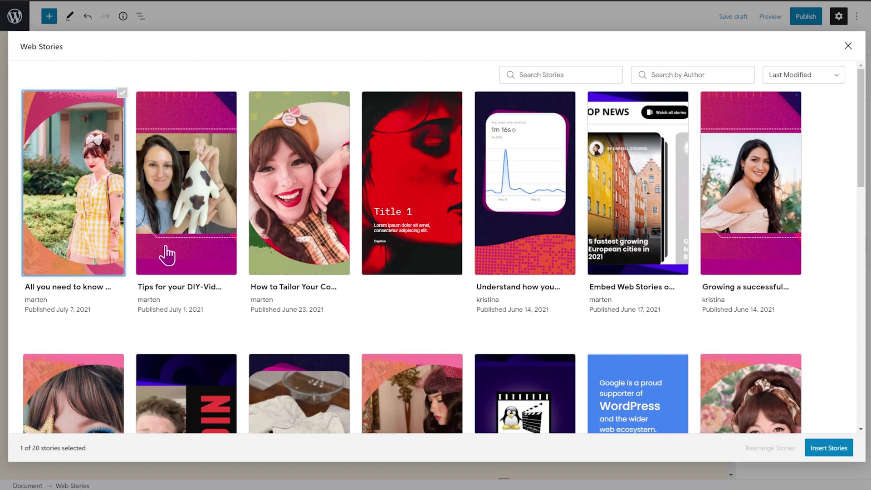
left_click(309, 210)
scroll(365, 225, "down", 1)
scroll(366, 225, "down", 1)
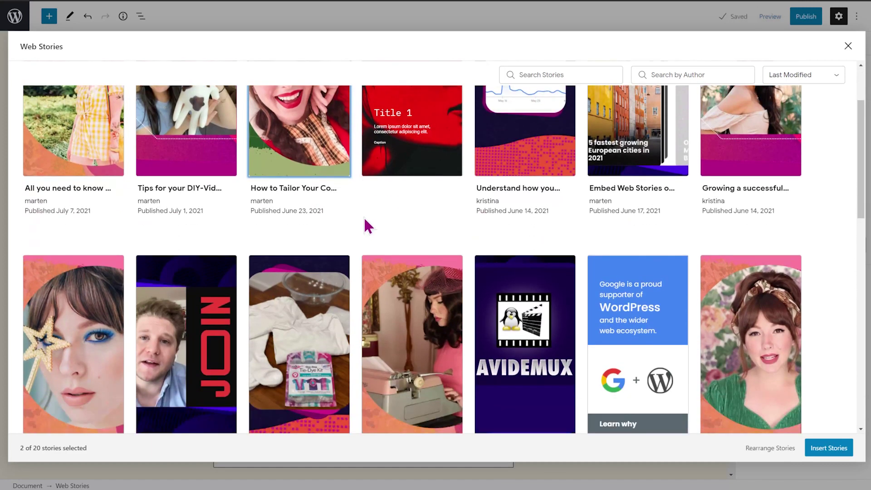
scroll(344, 220, "down", 1)
left_click(97, 277)
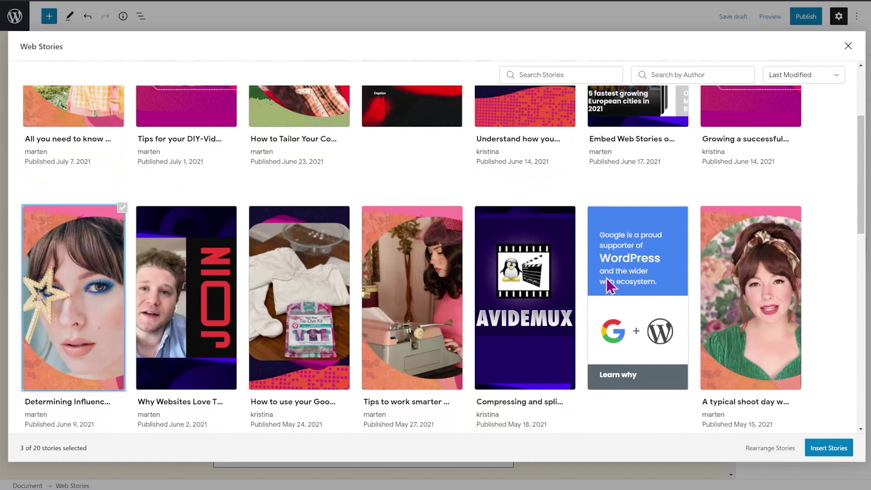
left_click(424, 298)
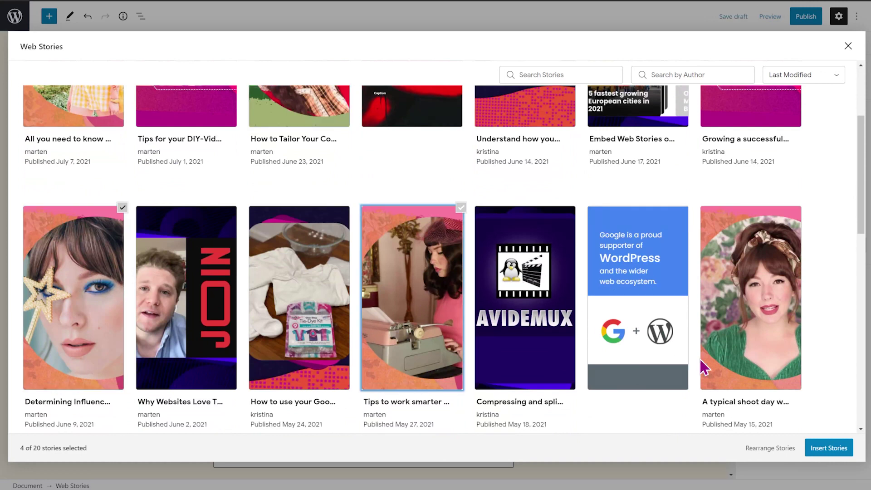
left_click(813, 447)
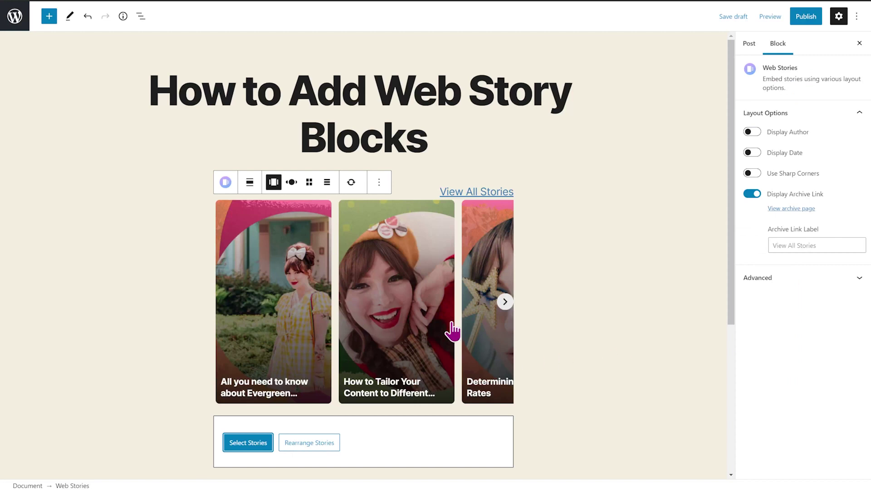
- Toggle Use Sharp Corners on and off, and toggle Display Author and Display Date
left_click(505, 302)
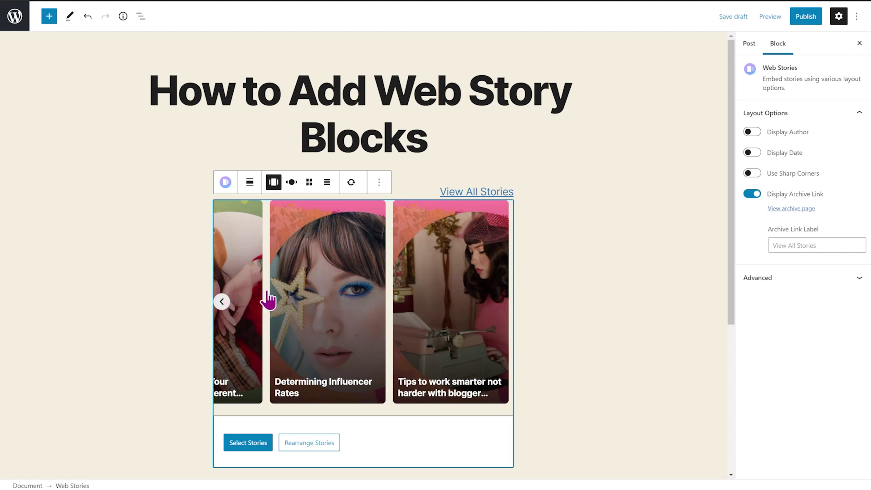
left_click(751, 174)
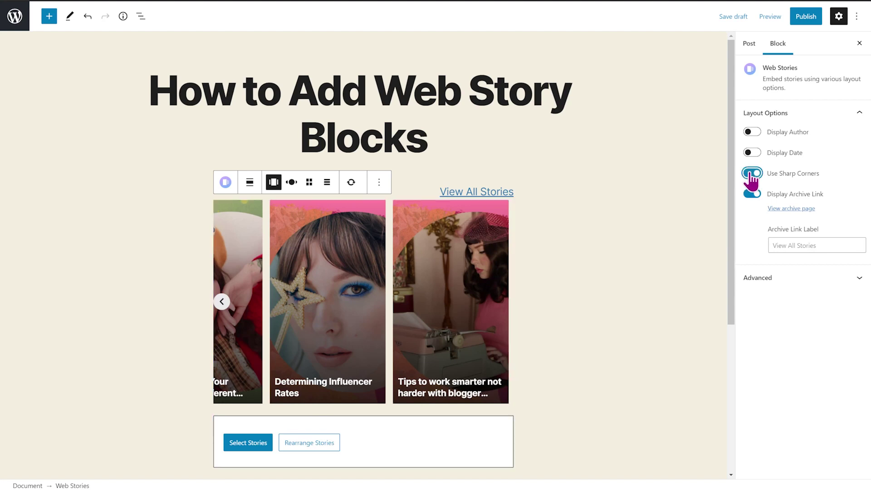
left_click(753, 177)
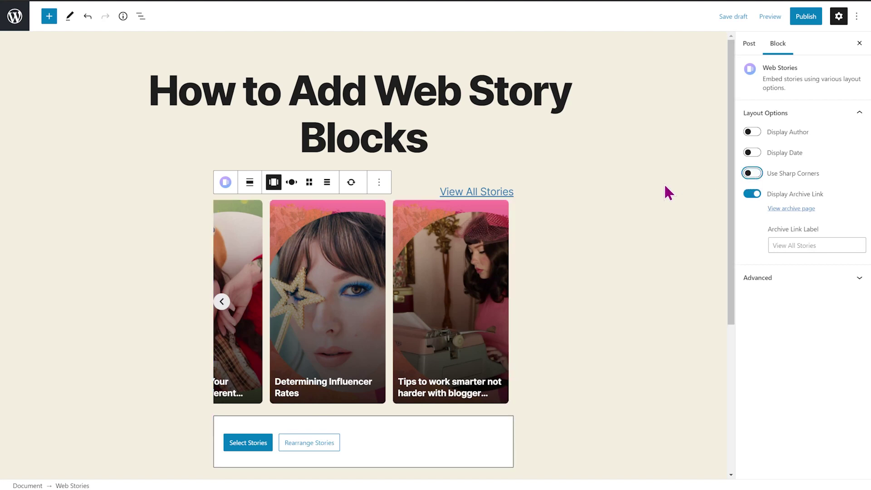
left_click(748, 132)
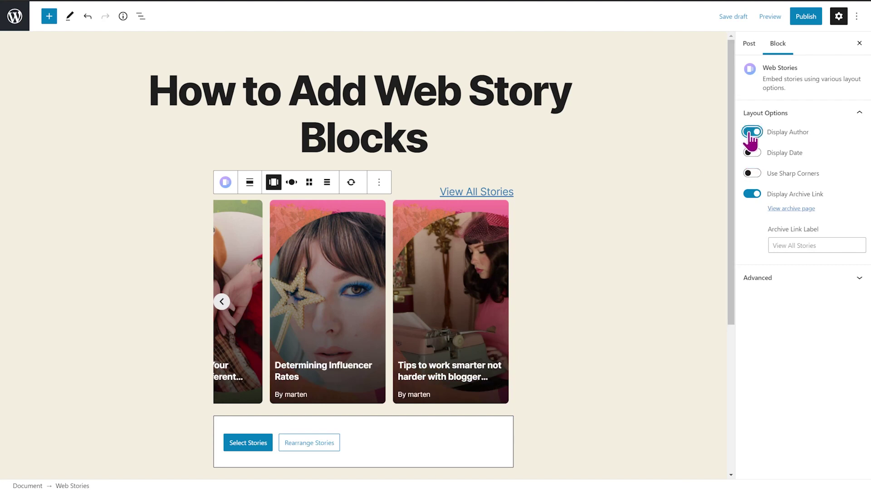
left_click(750, 152)
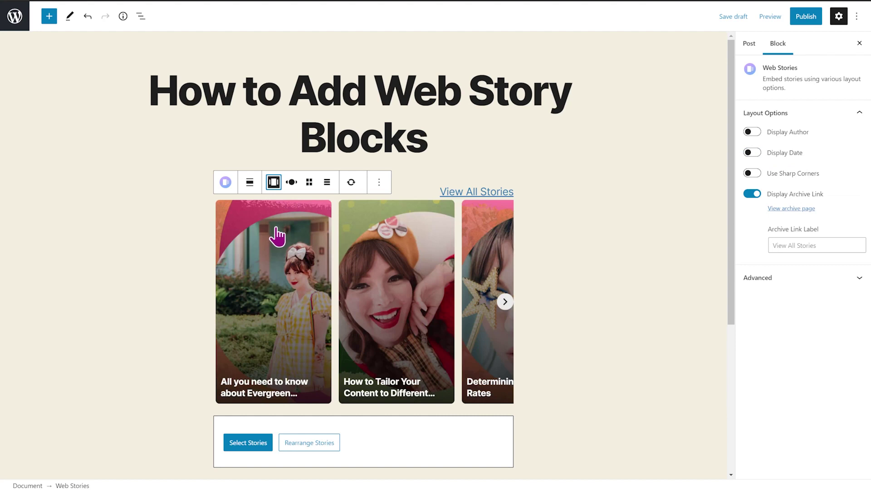
- Try Circle Carousel with circle size 140, then return to Box Carousel
left_click(291, 183)
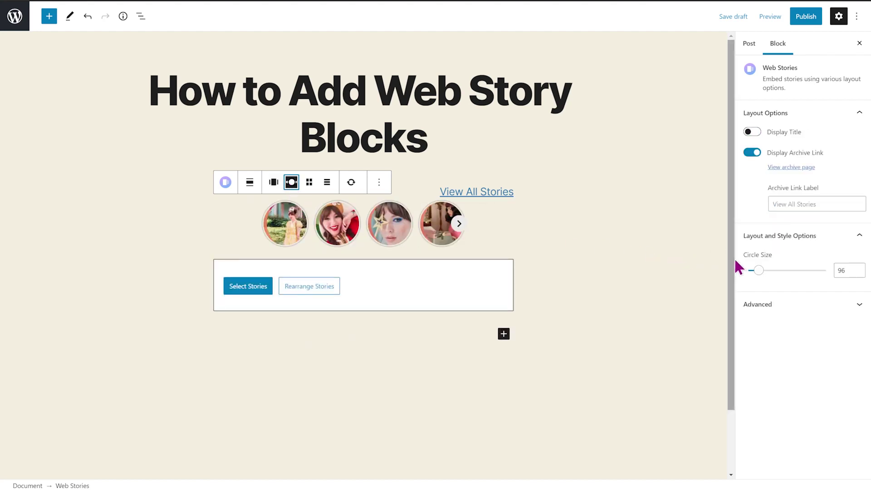
left_click_drag(758, 271, 788, 271)
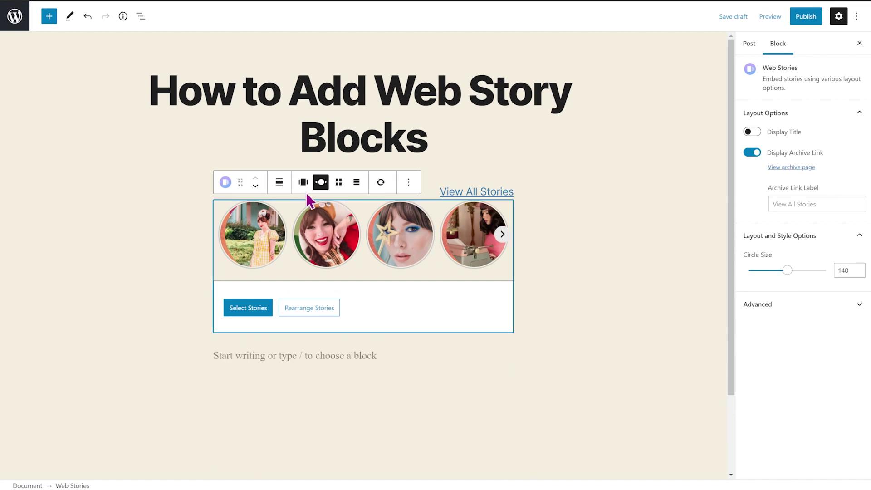
left_click(303, 183)
- Add a Web Stories block below the carousel set to Story URL, with the HTTP Archive page-content link
scroll(362, 291, "down", 3)
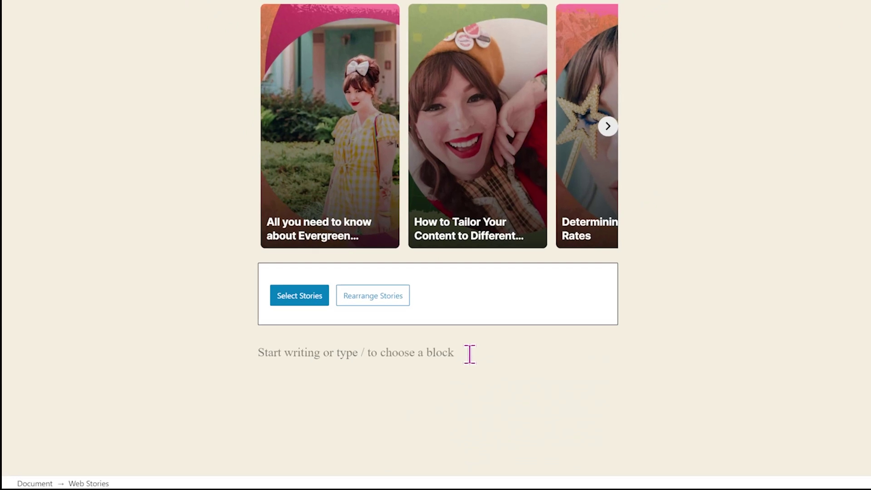
left_click(461, 352)
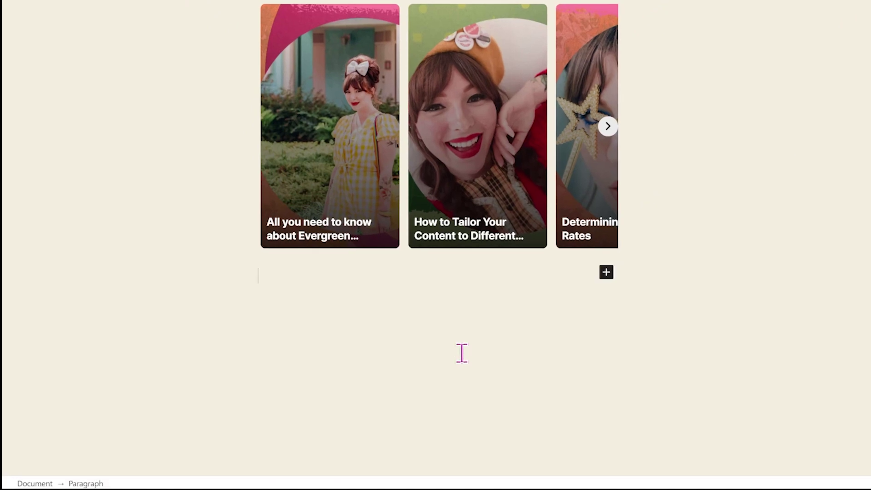
left_click(606, 274)
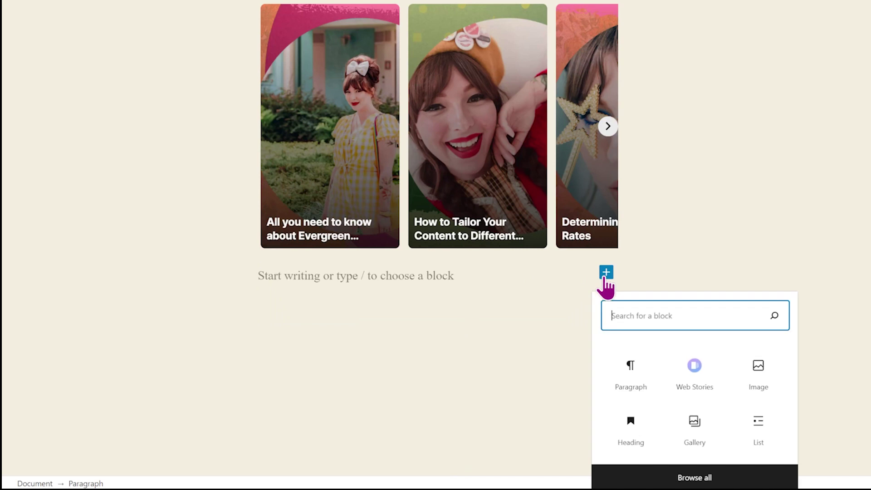
left_click(692, 379)
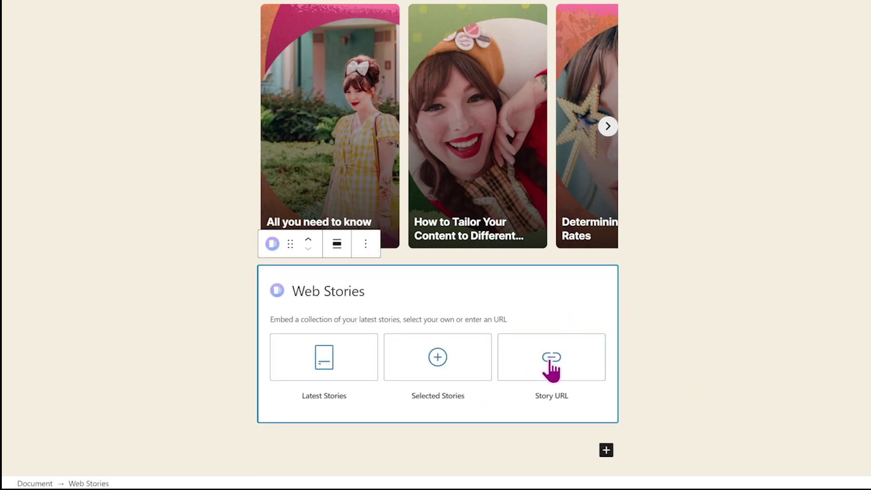
left_click(567, 373)
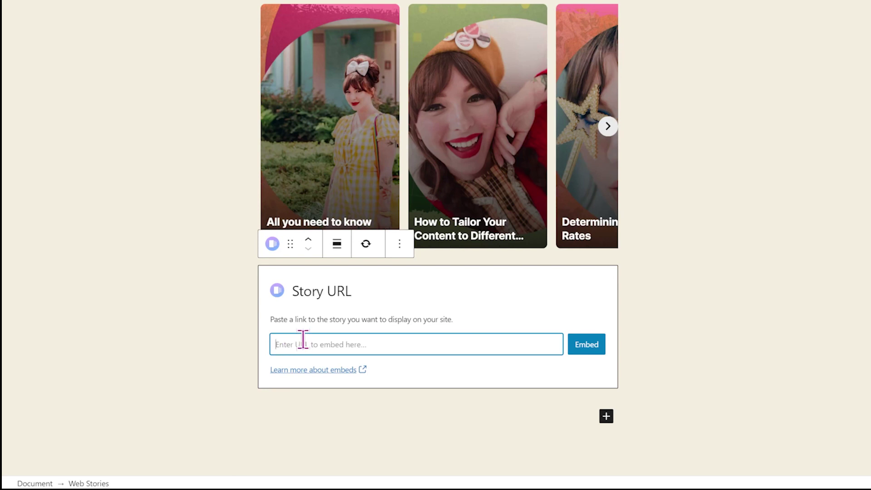
type("https://almanac.httparchive.org/en/2020/stories/page-content")
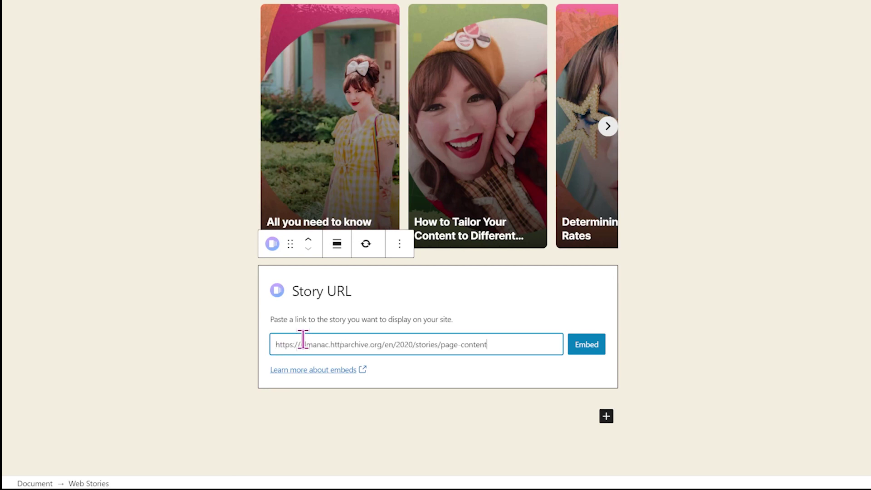
- Embed the story, narrow its width from 360 to 308 px, and align it center
left_click(581, 355)
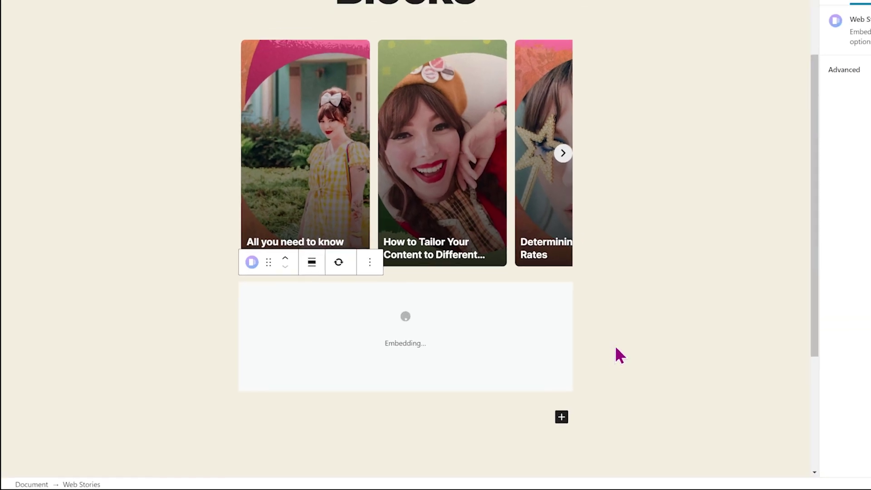
scroll(570, 352, "down", 4)
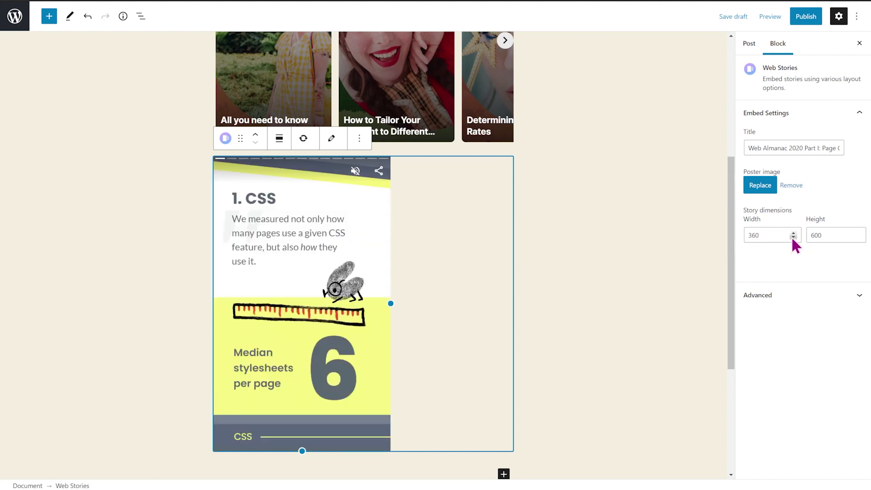
left_click(793, 238)
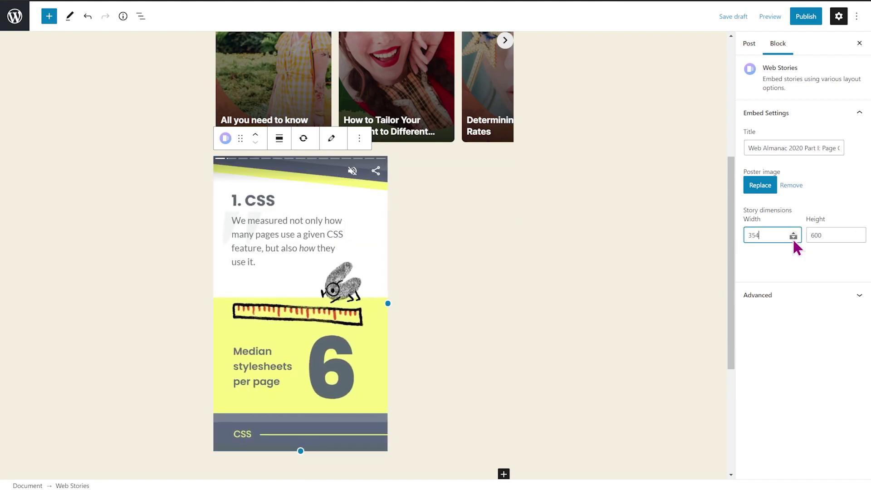
left_click_drag(794, 238, 794, 238)
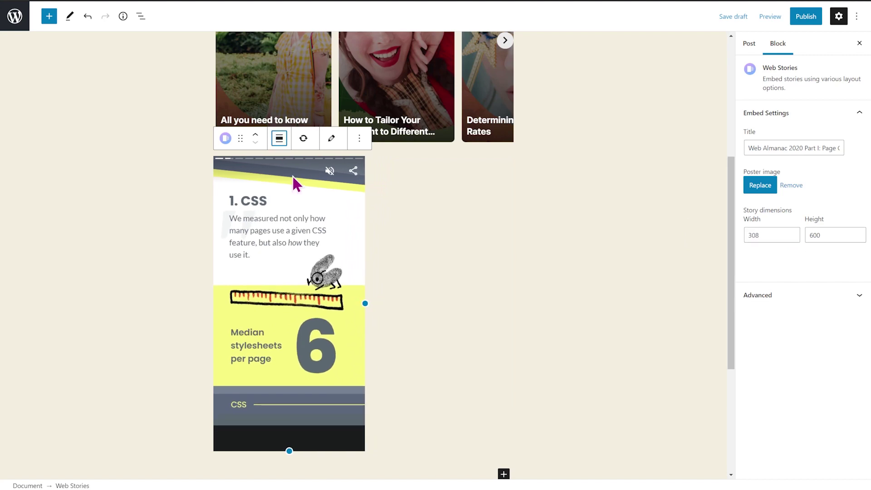
left_click(278, 142)
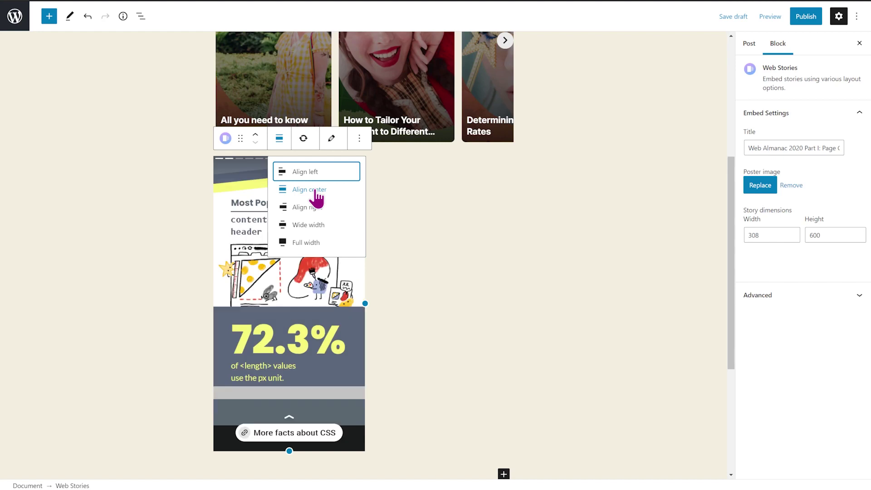
left_click(306, 242)
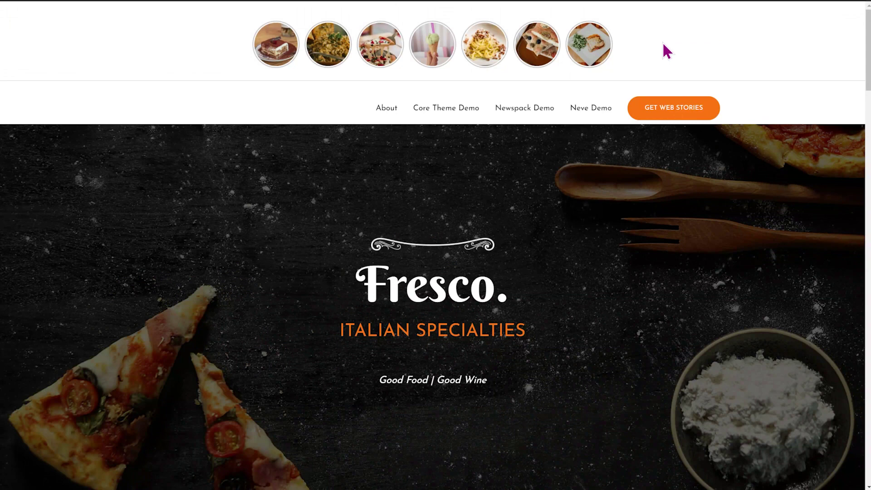
- View the Newspack and TwentyTwentyOne demo sites, then retitle the post 'Have fun creating Stories!'
left_click(517, 119)
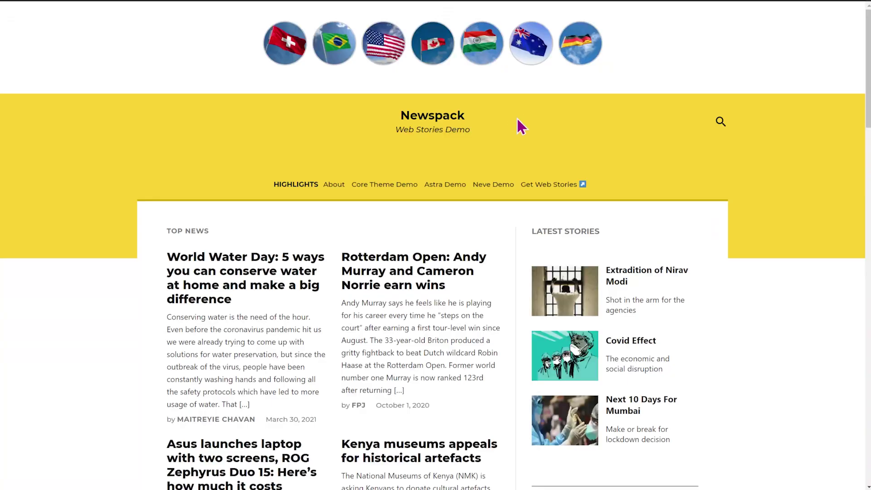
scroll(448, 249, "down", 2)
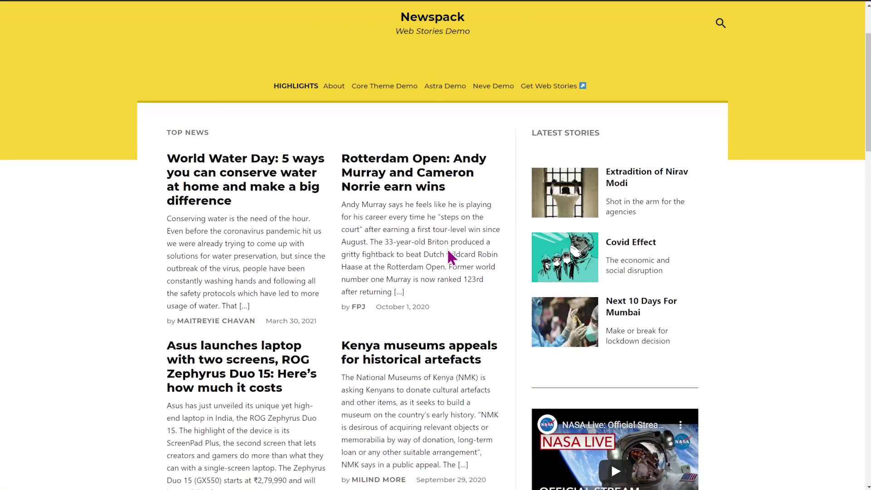
left_click(494, 88)
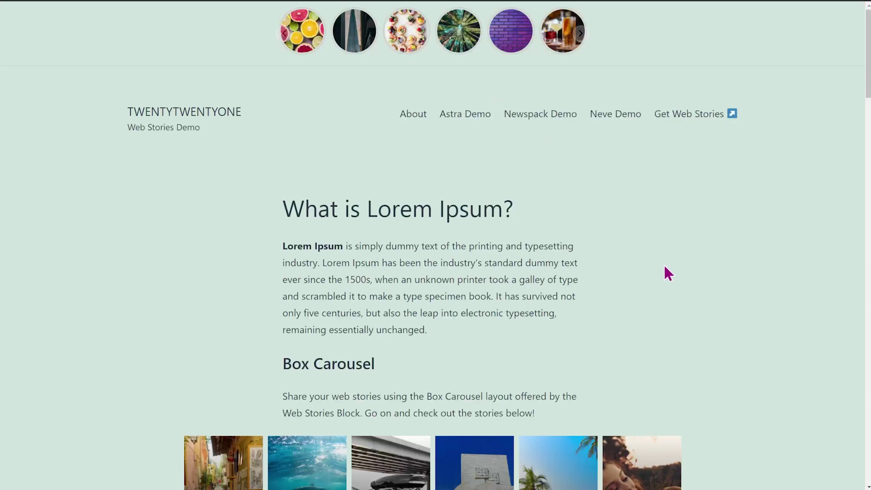
scroll(666, 270, "down", 5)
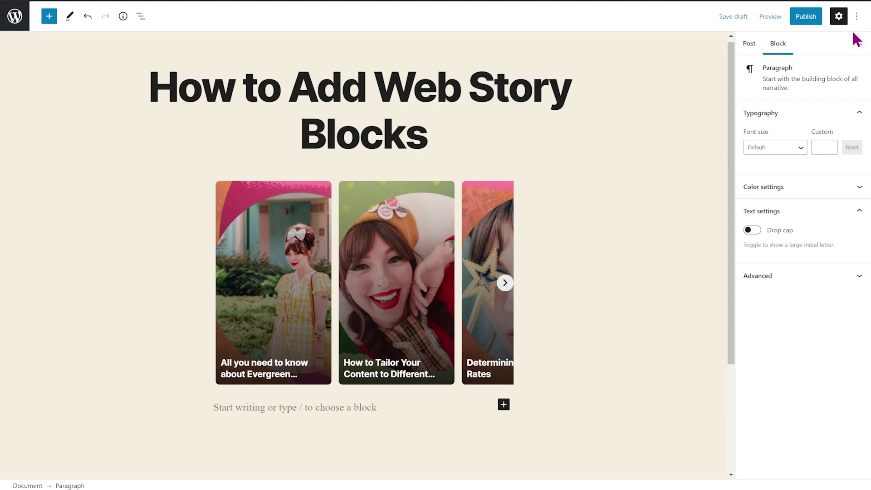
triple_click(309, 87)
type("Have fun crea")
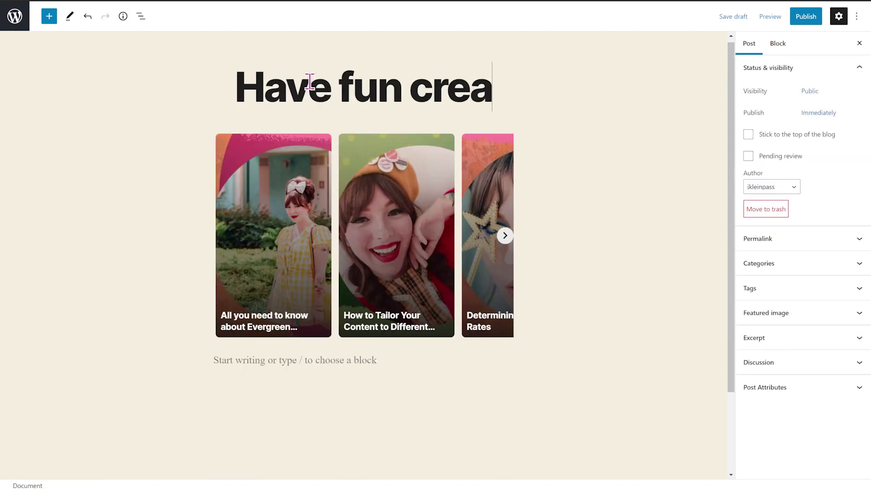